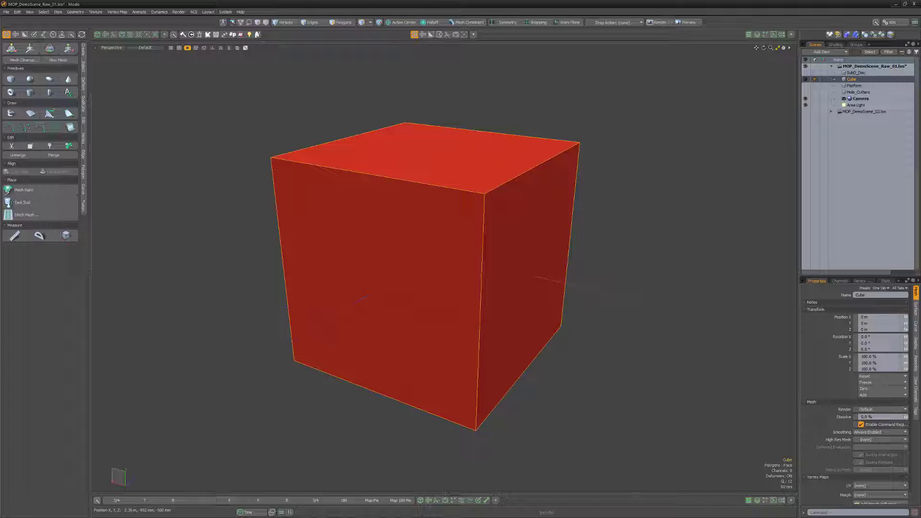
Step: Look over the MOP Booleans command list and quick Boolean choices without applying anything
click(208, 34)
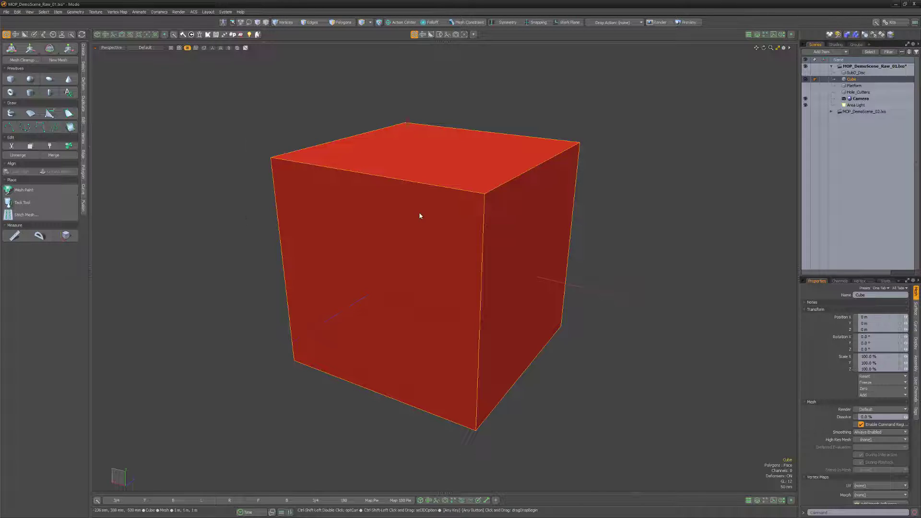
key(ctrl+b)
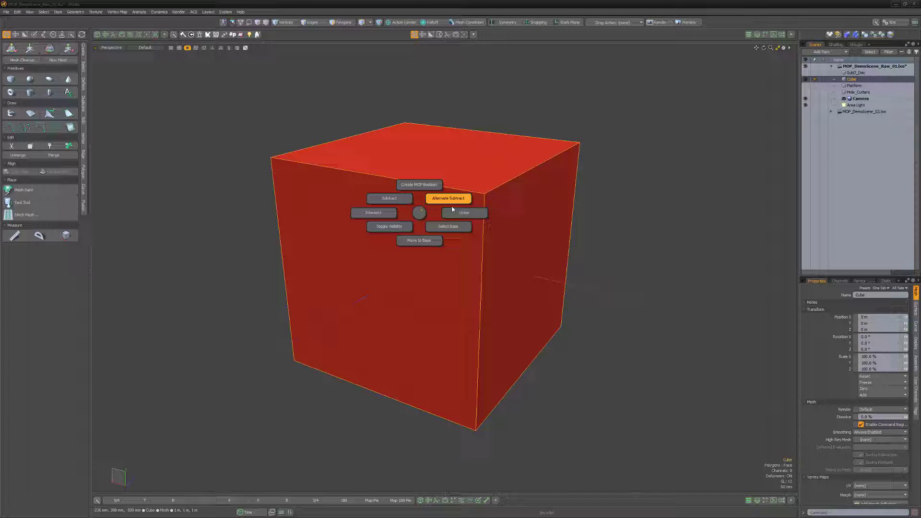
click(417, 216)
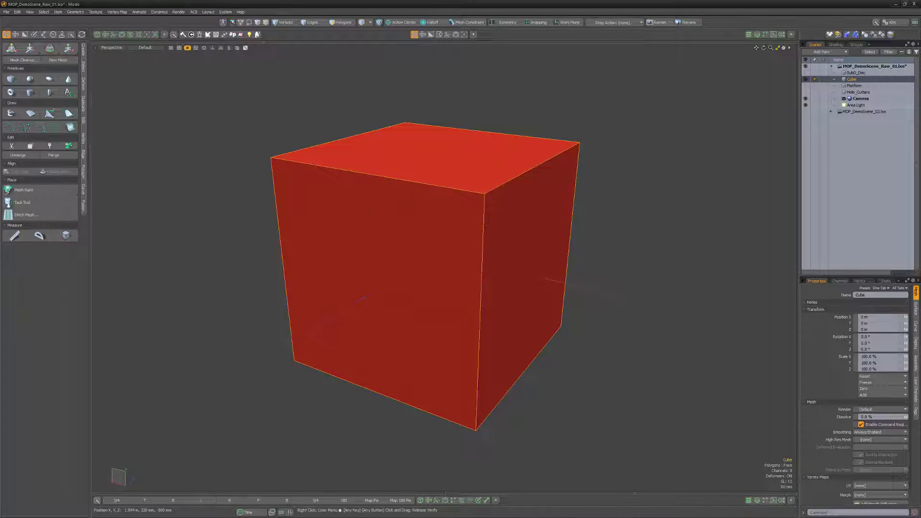
Step: Scroll down the MOP Booleans tutorial videos page past the video list
scroll(416, 305, down, 20)
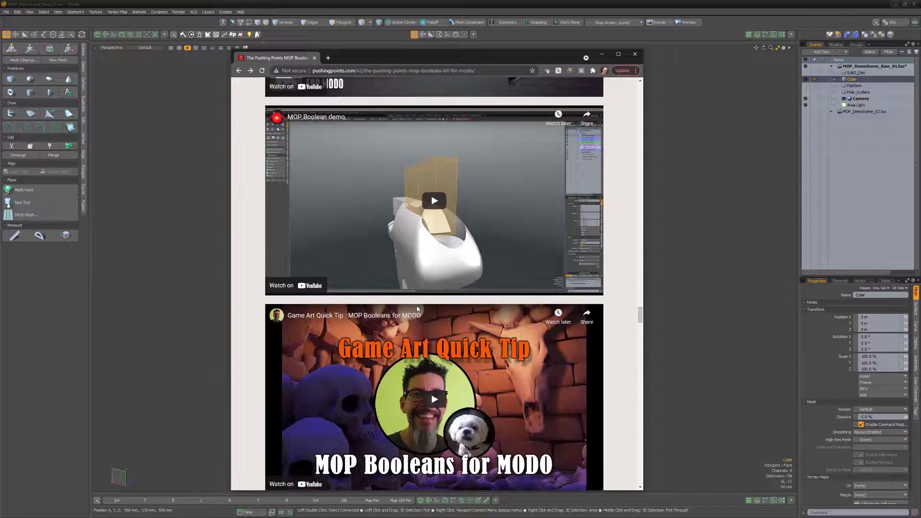
scroll(418, 309, down, 14)
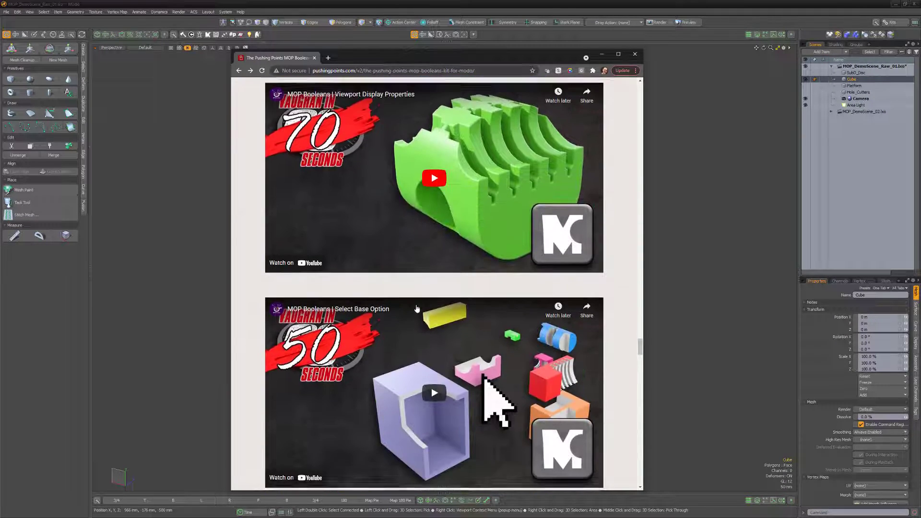
scroll(417, 309, down, 12)
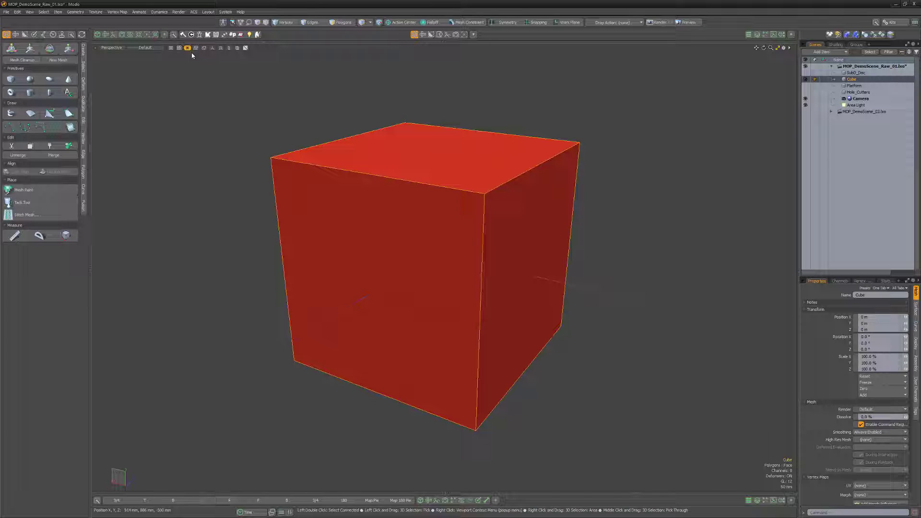
Step: Show the MOP Booleans command list, then bring up the PP MOP Booleans Alt palette with Alt+M
click(208, 35)
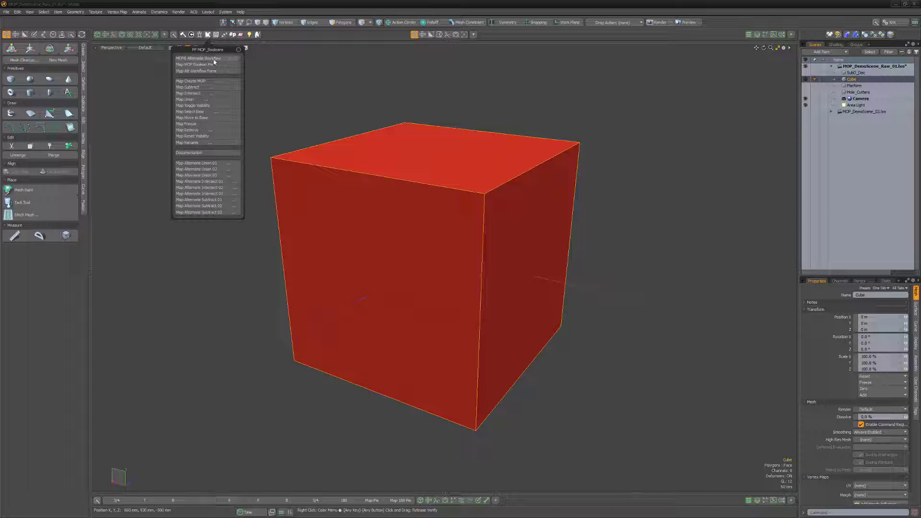
mouse_move(216, 61)
key(alt+m)
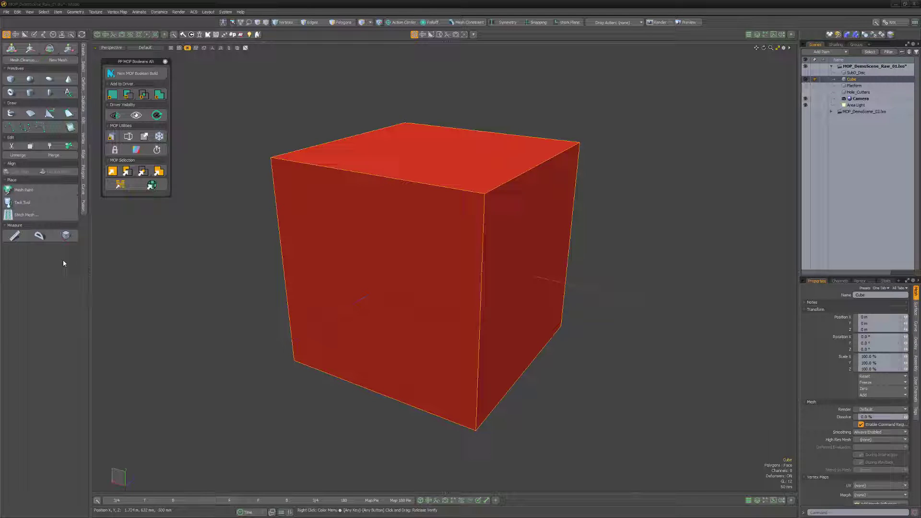
Step: Build a new MOP Boolean from the Cube and expand PP_MOP_BoolBuild and MOP_Drivers in Items
click(143, 76)
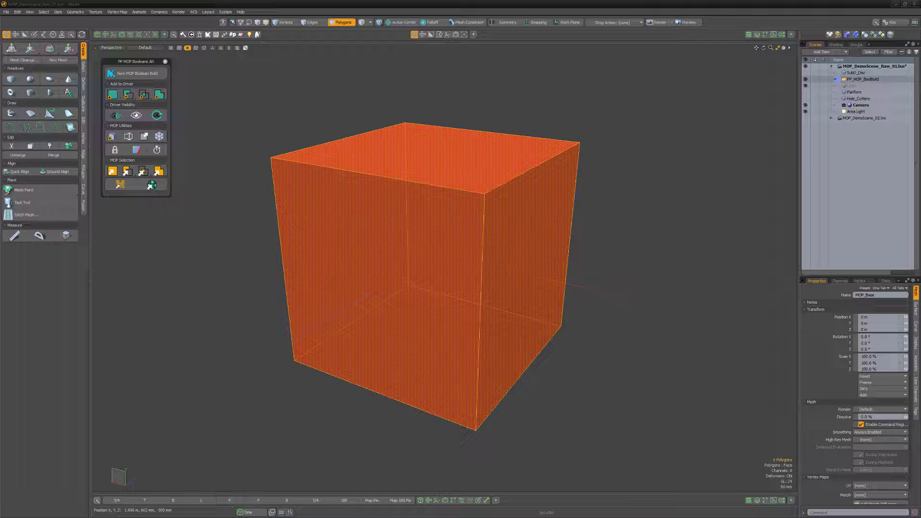
click(838, 80)
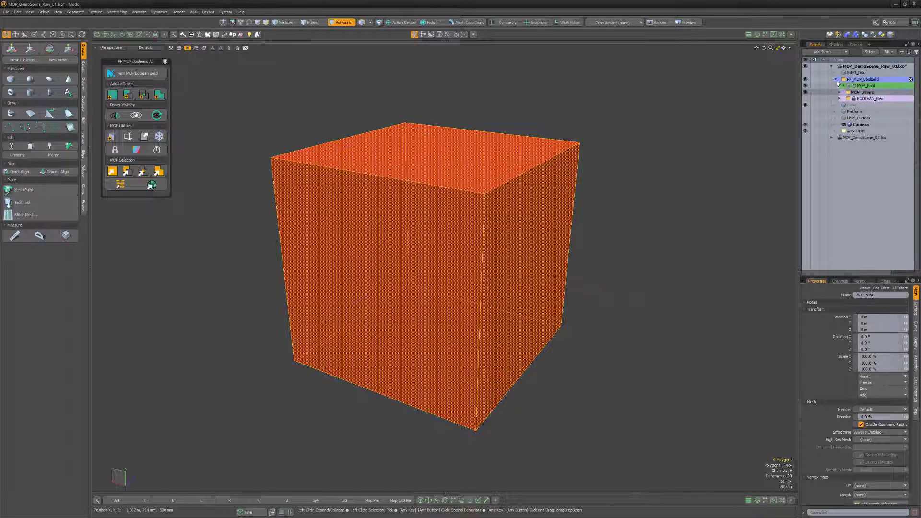
click(840, 92)
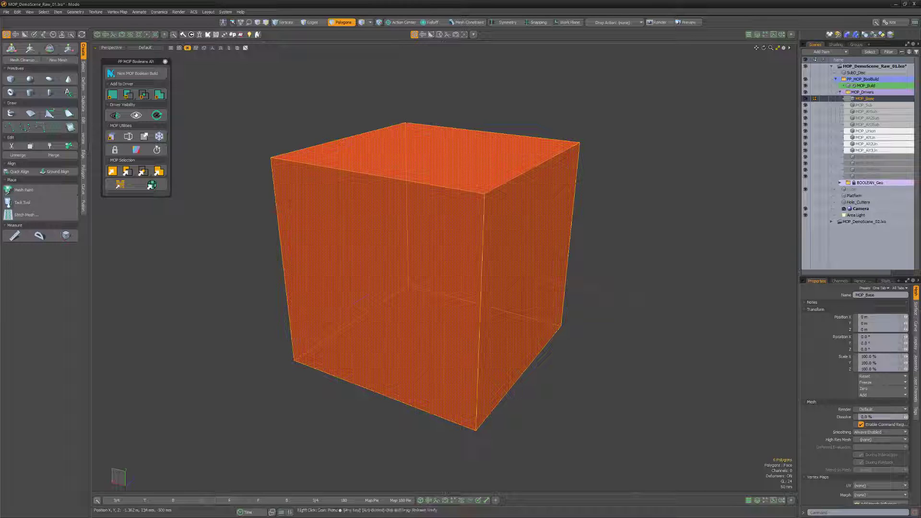
Step: Make the SubD_Disc mesh visible and select it together with the cube's MOP_Build
key(5)
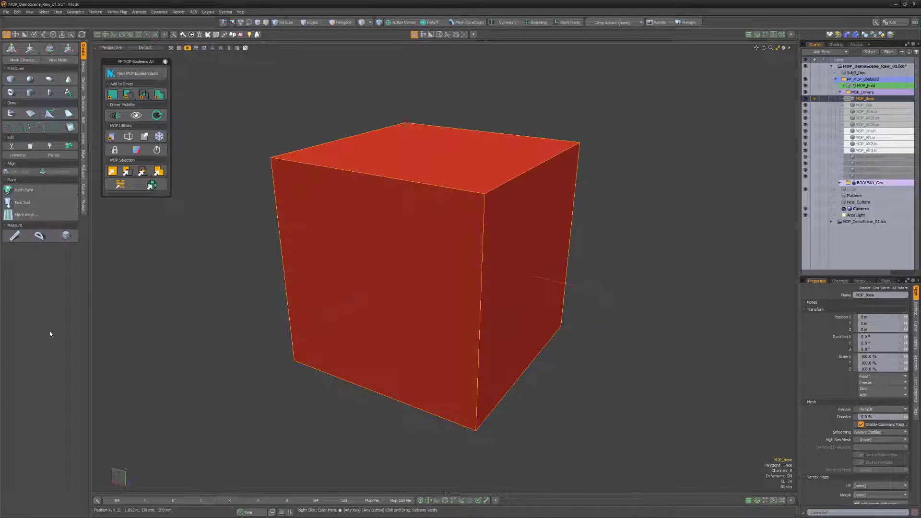
click(806, 73)
click(856, 74)
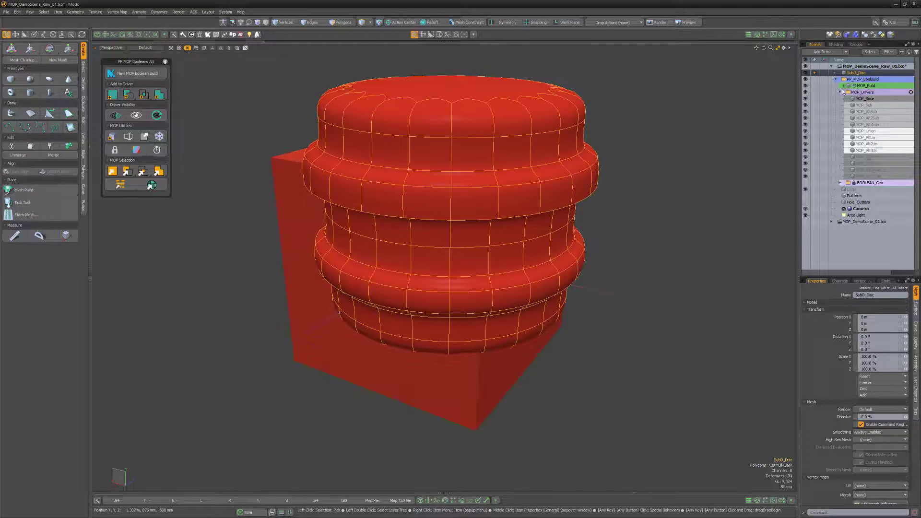
shift+click(308, 337)
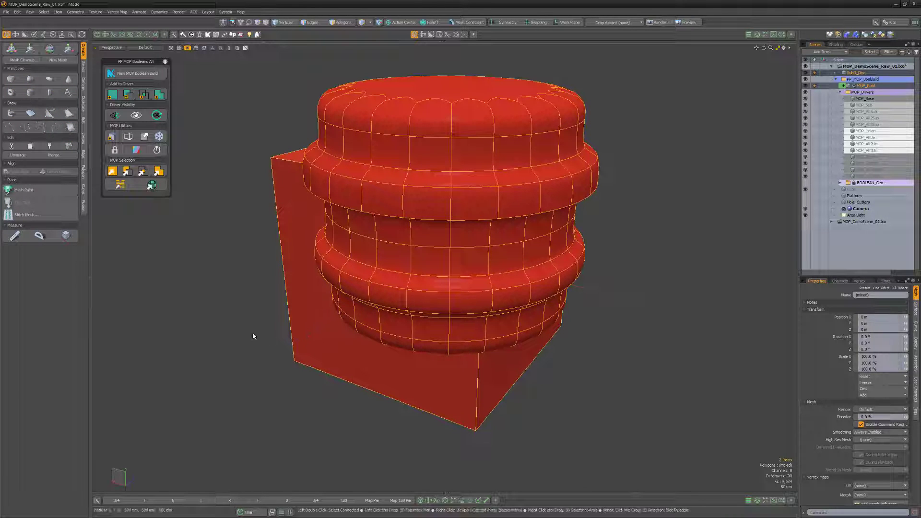
Step: Browse the subtract, intersect and union Add to Driver options
click(127, 97)
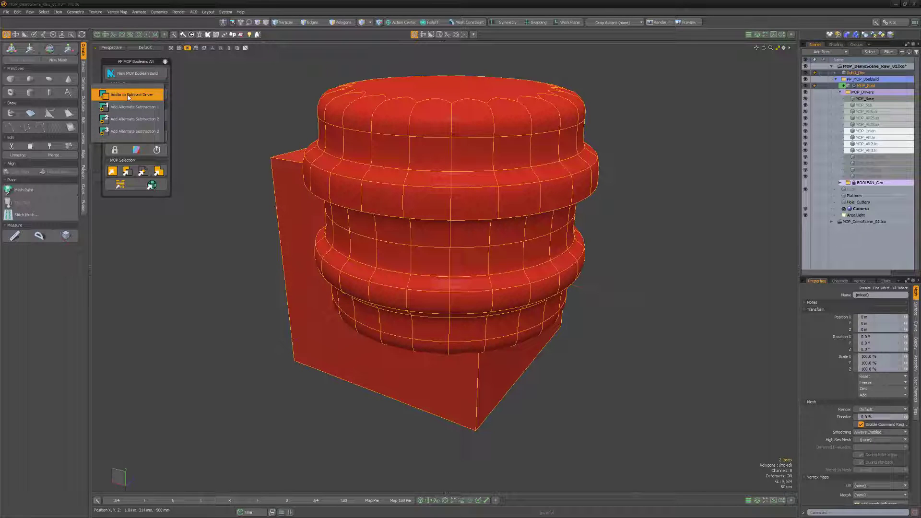
click(128, 95)
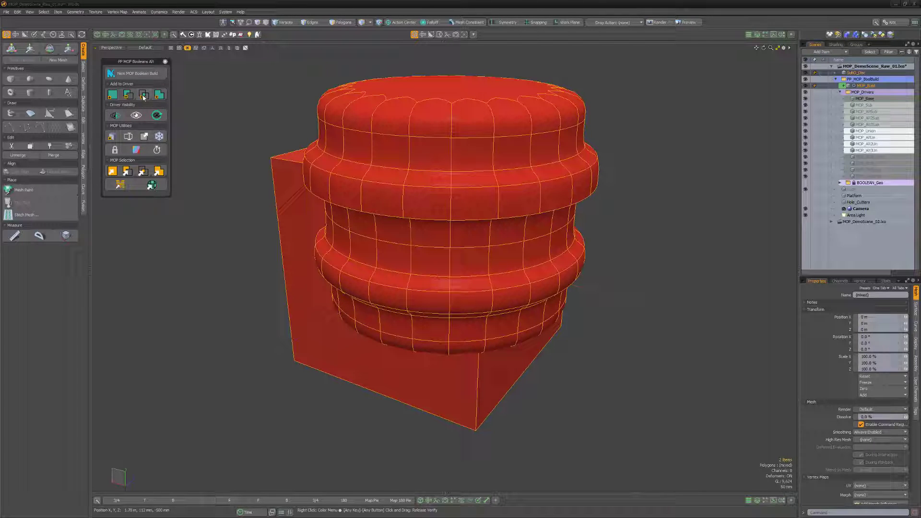
click(144, 98)
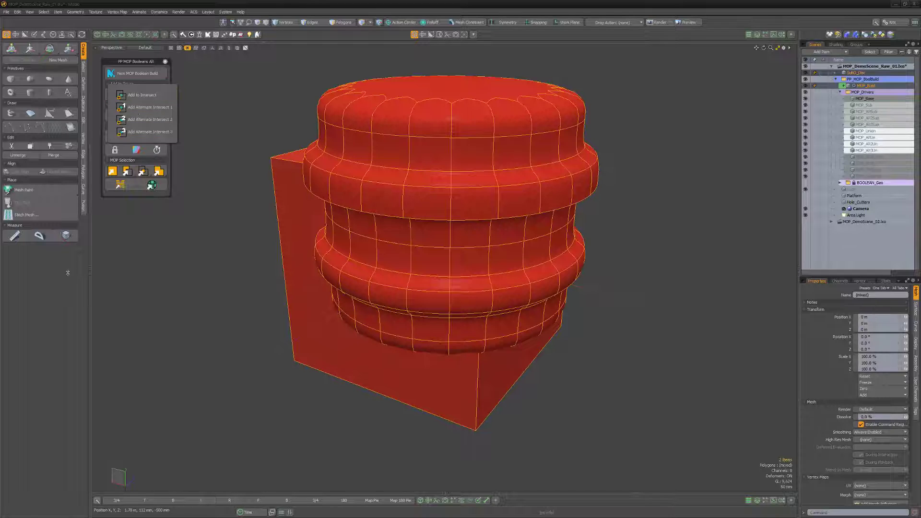
click(159, 96)
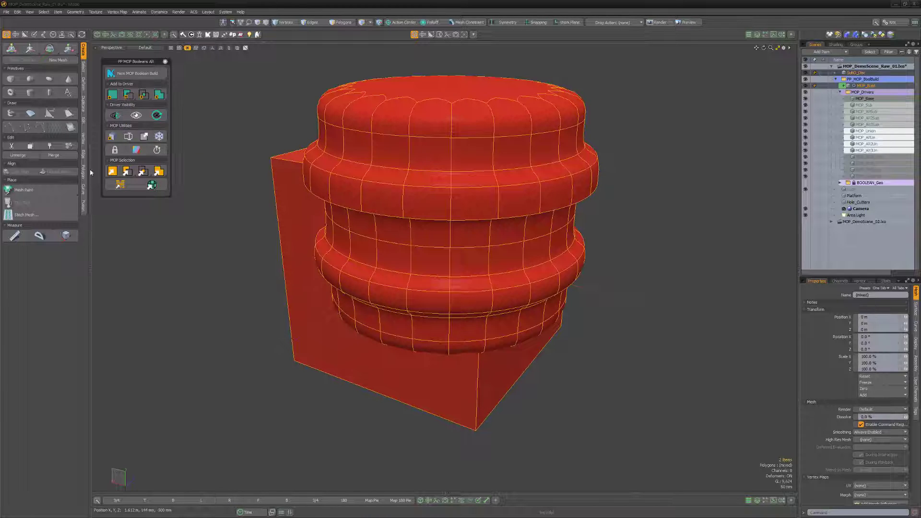
Step: Add the disc as a subtract driver, then trial-lower the cutter and undo the move
click(127, 96)
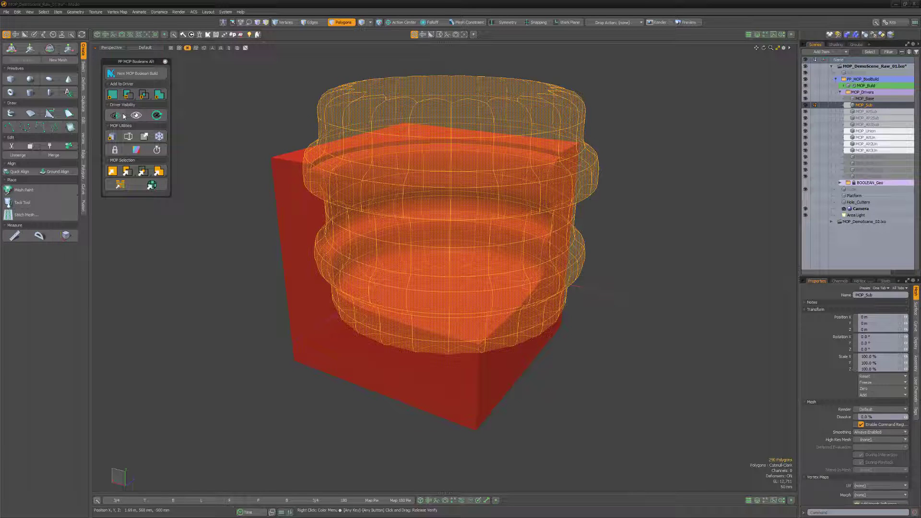
click(150, 253)
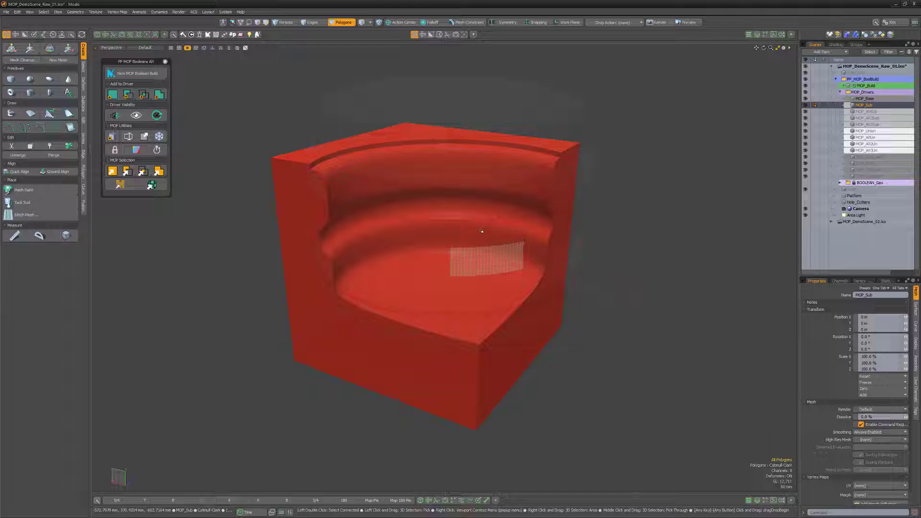
key(w)
drag(449, 174, 451, 279)
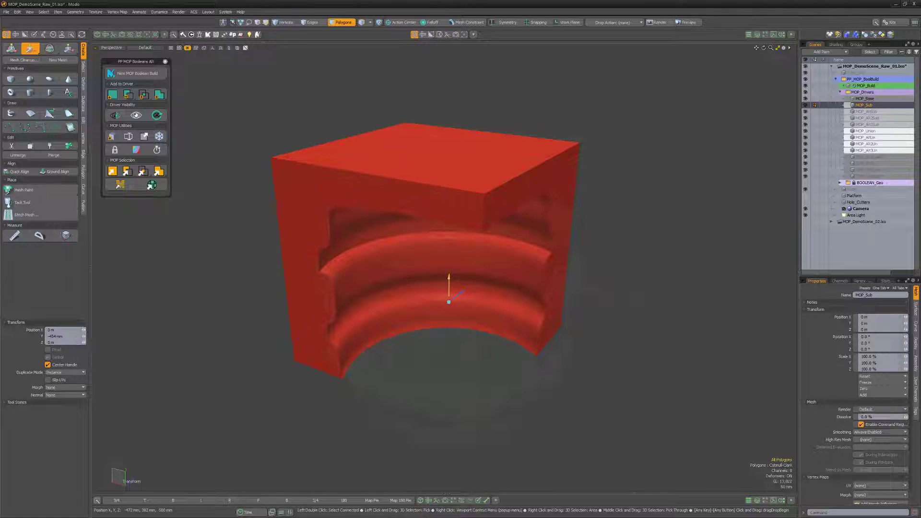
key(ctrl+z)
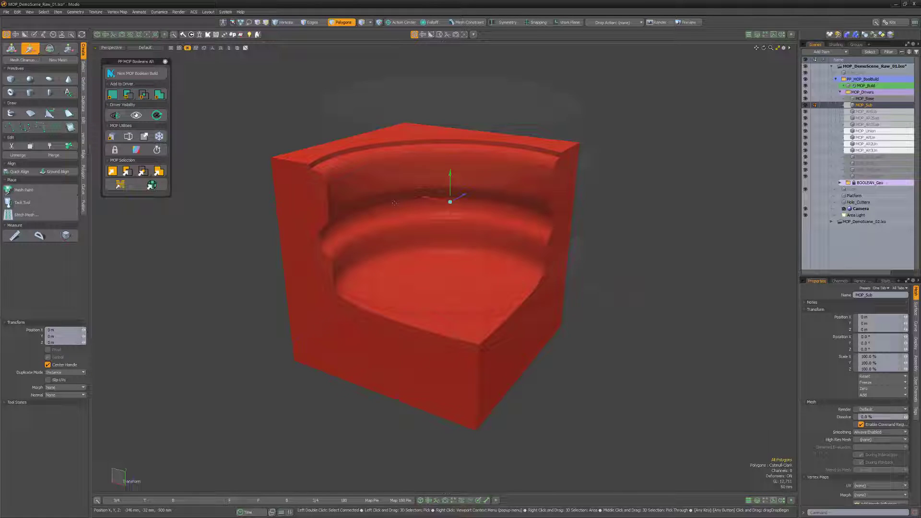
Step: Select the Boolean drivers and toggle the driver meshes' display on and off repeatedly
click(114, 117)
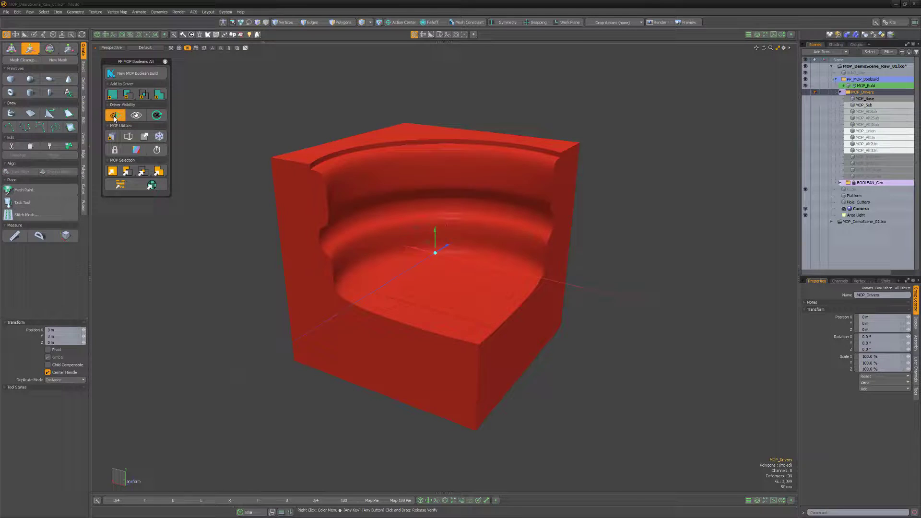
click(114, 117)
click(114, 117)
click(114, 117)
click(114, 117)
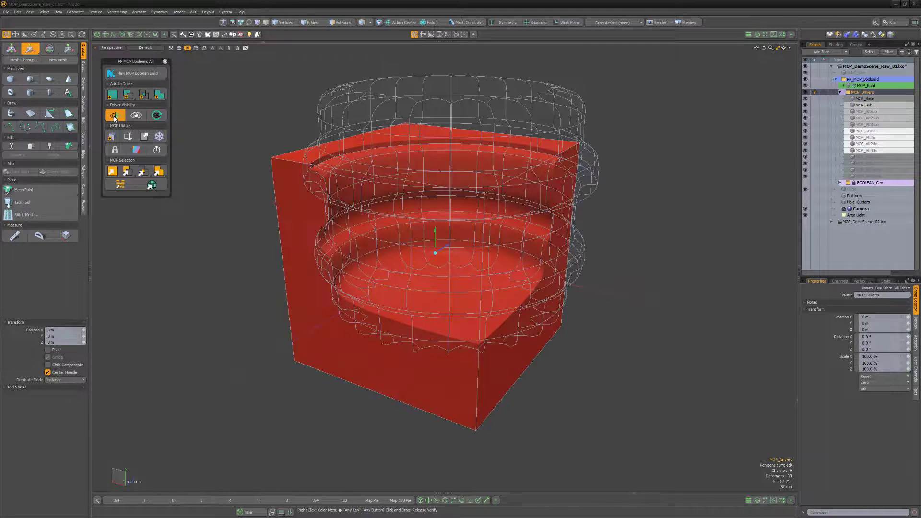
click(114, 117)
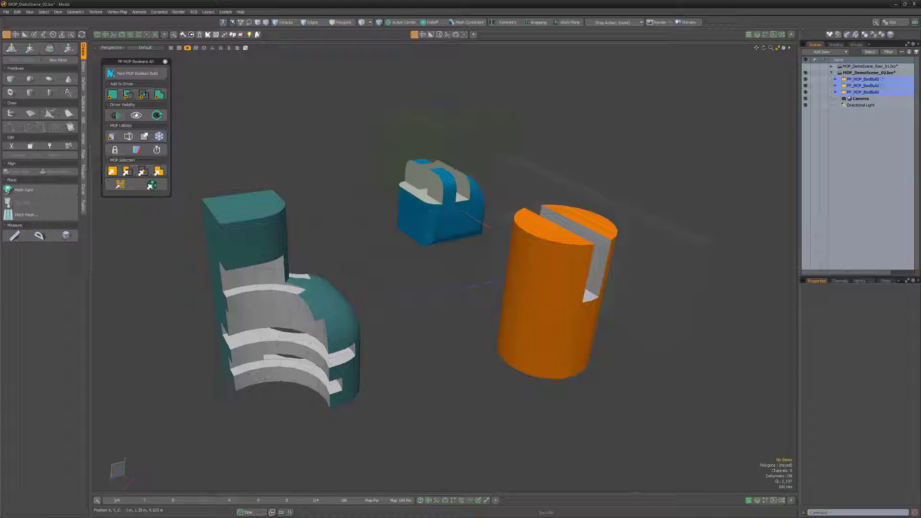
Step: Toggle driver visibility in MOP_DemoScene_02, then display the drivers as faint ghosted meshes
click(136, 116)
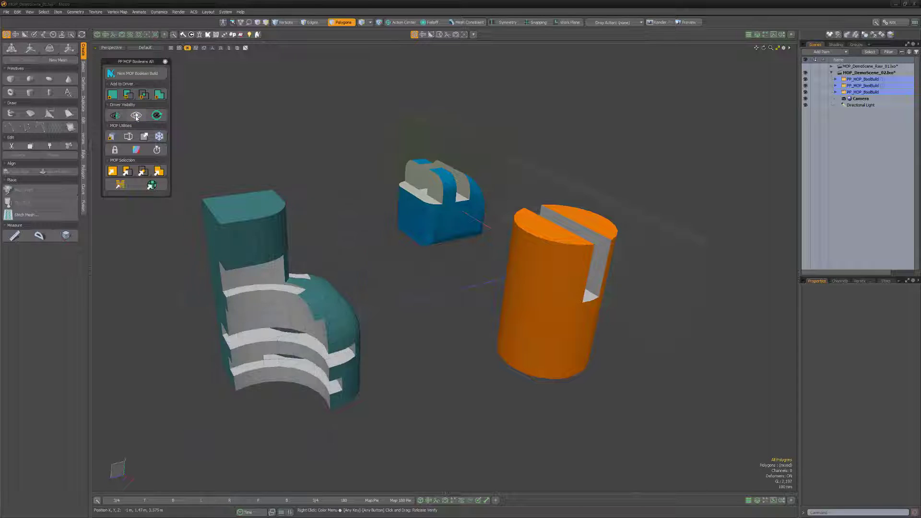
click(136, 116)
click(158, 115)
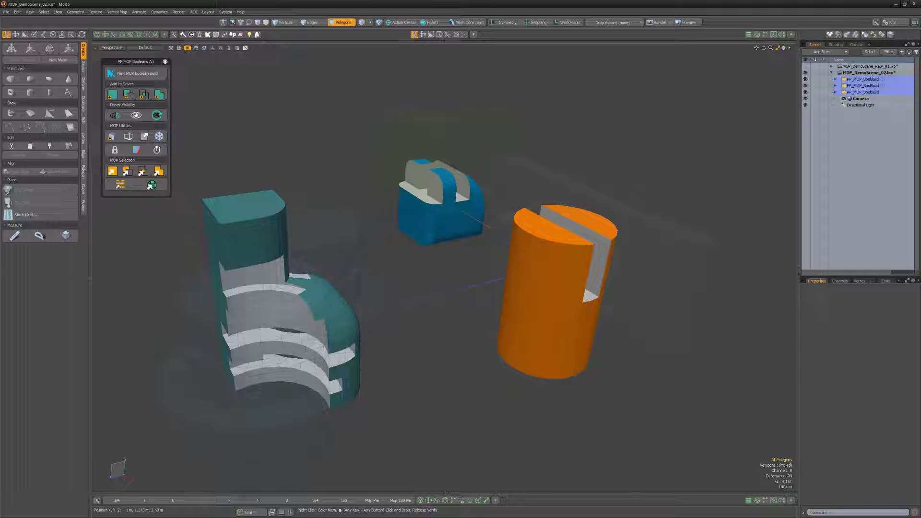
Step: Add a new empty mesh item and rename the third PP_MOP_BoolBuild group, typing 'MOP_Wi'
click(114, 137)
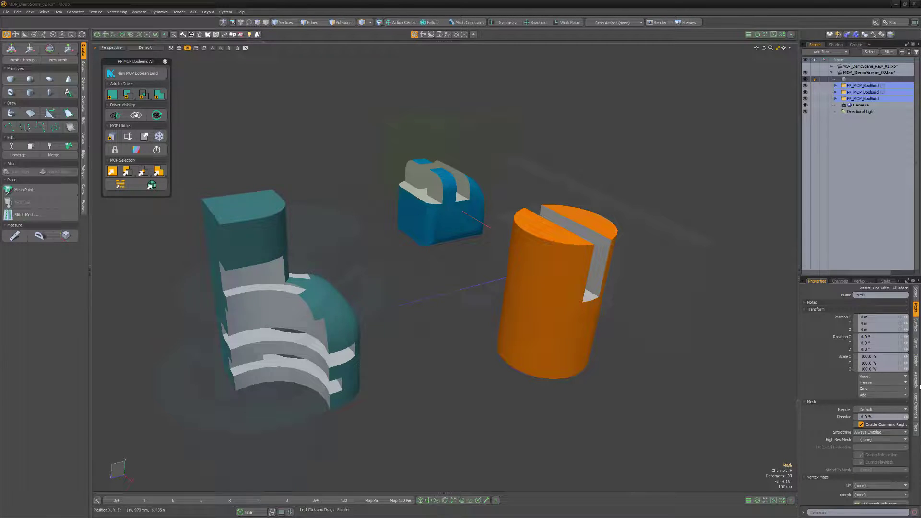
click(358, 261)
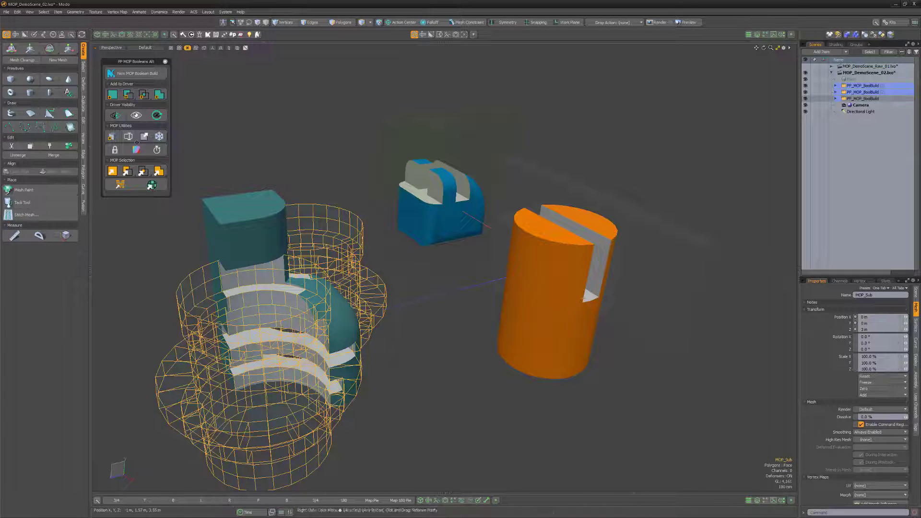
click(157, 150)
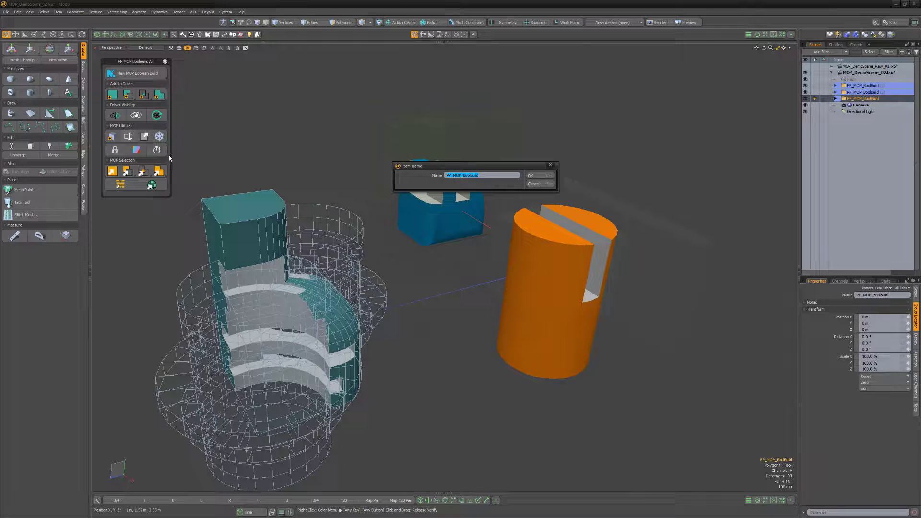
text(MOP_William)
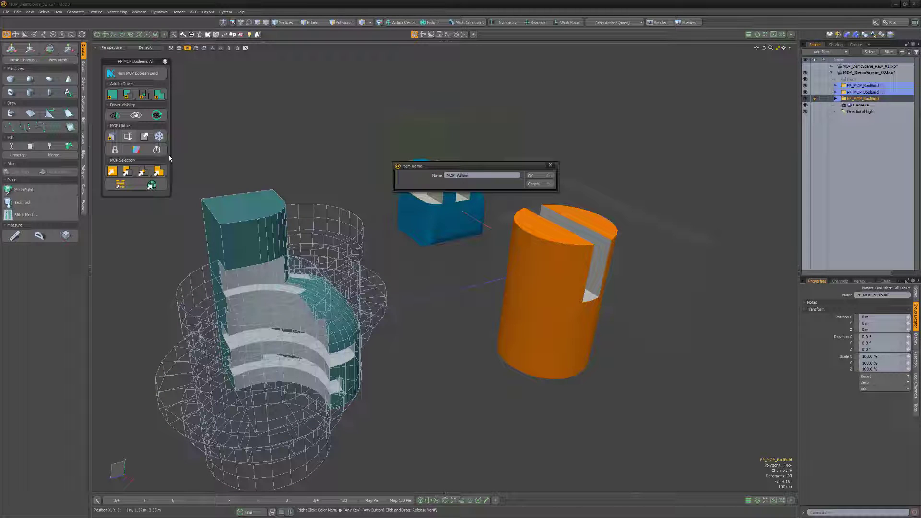
key(Return)
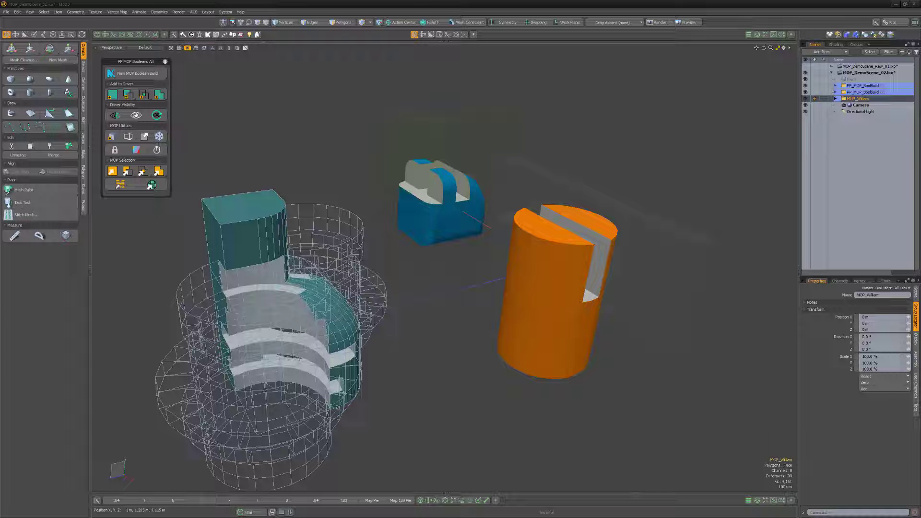
Step: Create a standalone mesh from MOP_Sub's disk-shaped top polygon with MOP New Mesh
click(182, 316)
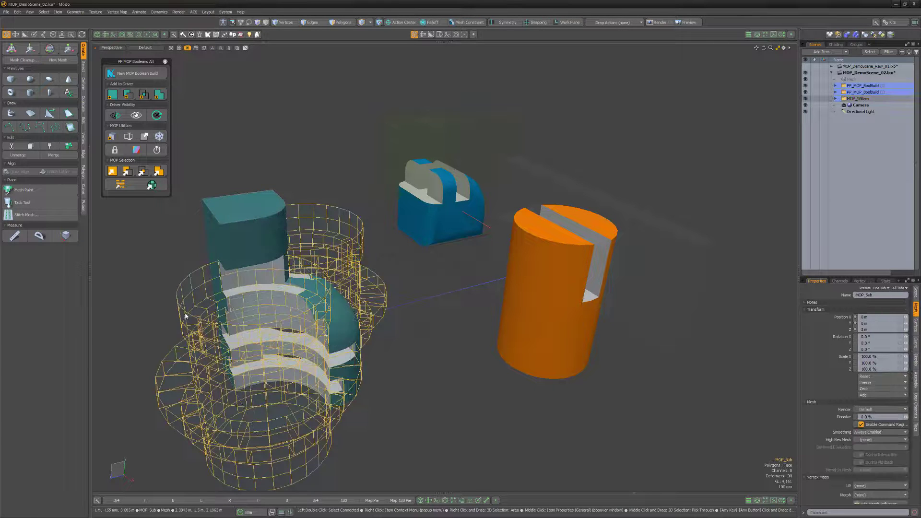
key(3)
click(206, 288)
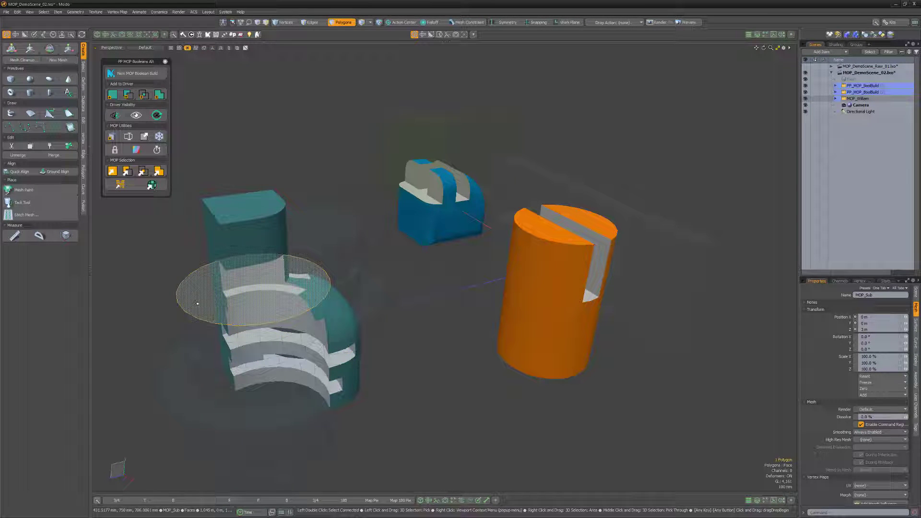
click(152, 185)
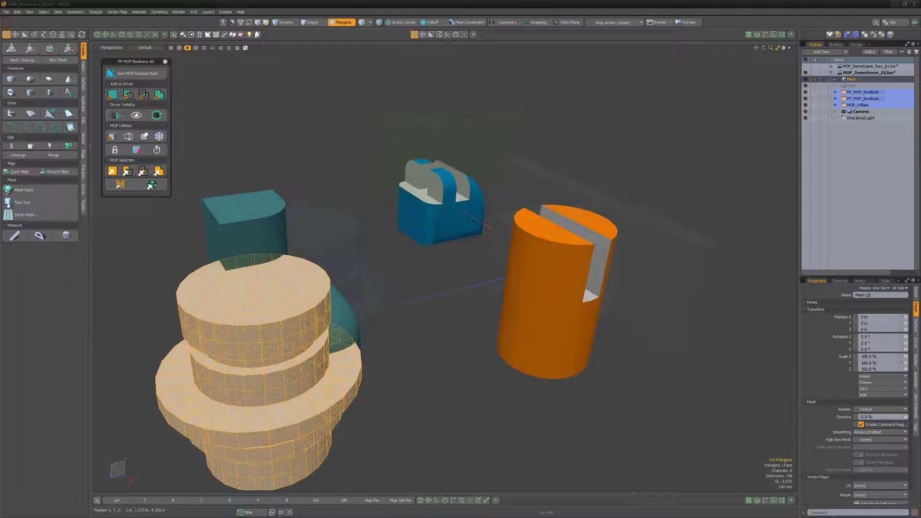
drag(707, 78, 787, 75)
Step: Freeze the blue boolean with its cutter boxes into a FrozenMOP mesh item
key(5)
click(409, 133)
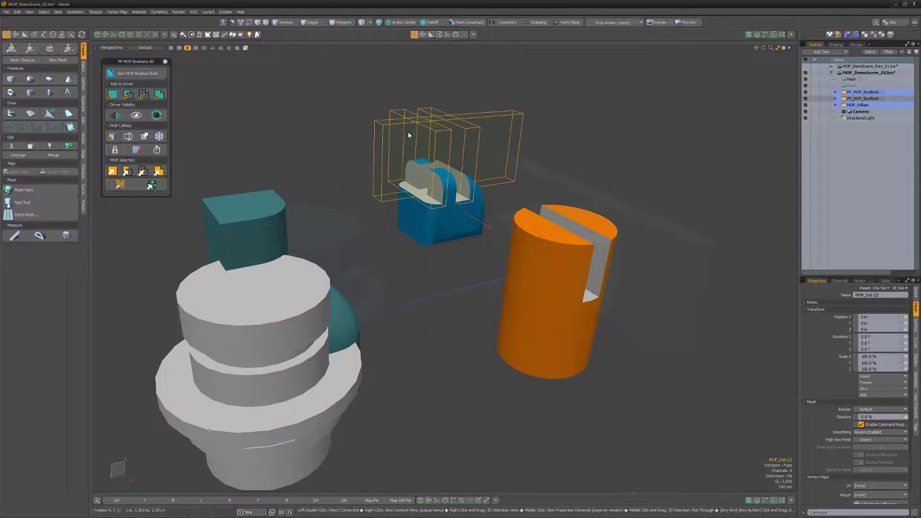
click(159, 137)
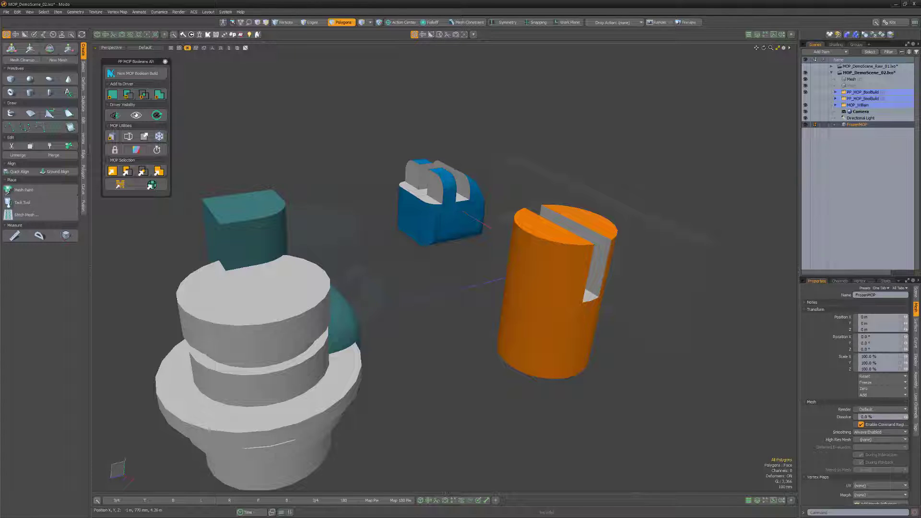
Step: Lock the orange cylinder build MOP_Build (3), then unlock it again
key(5)
click(546, 323)
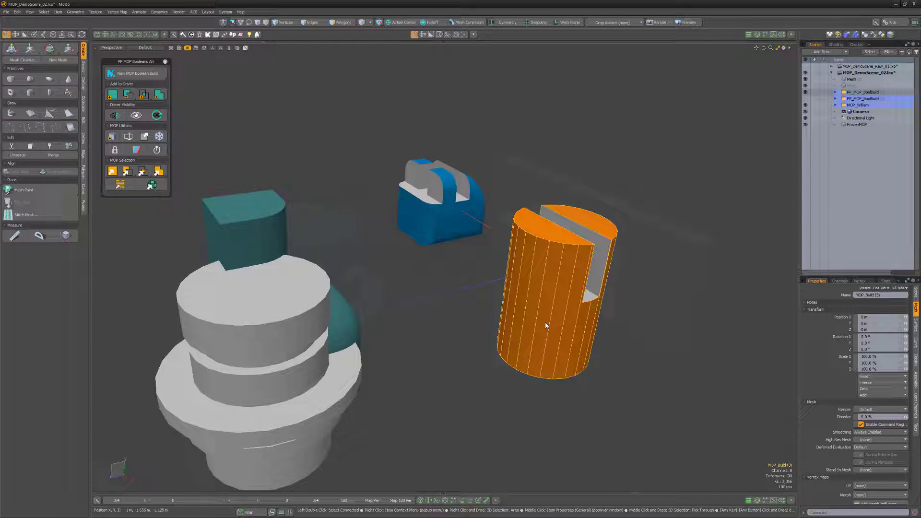
click(116, 152)
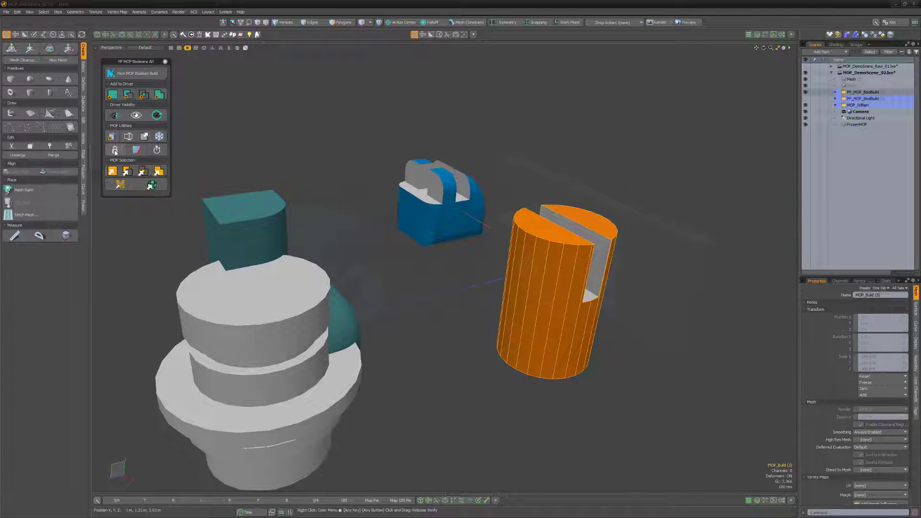
click(835, 92)
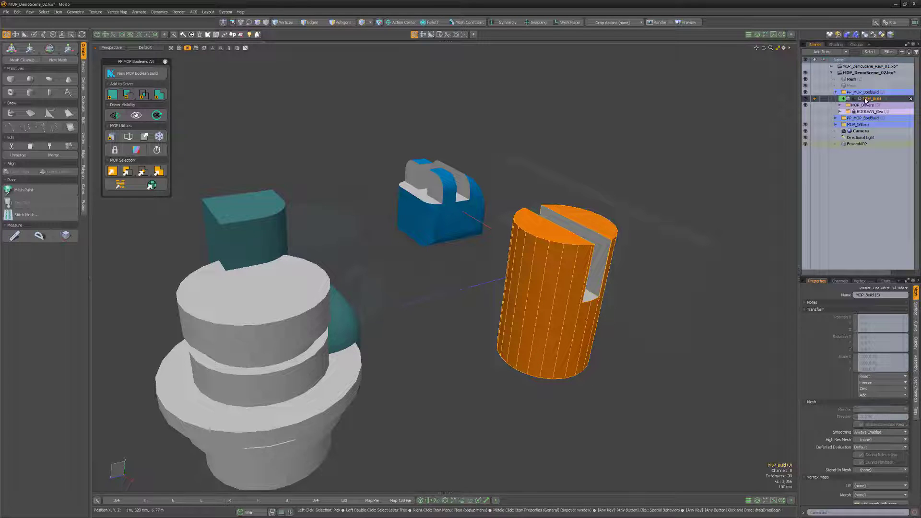
click(115, 150)
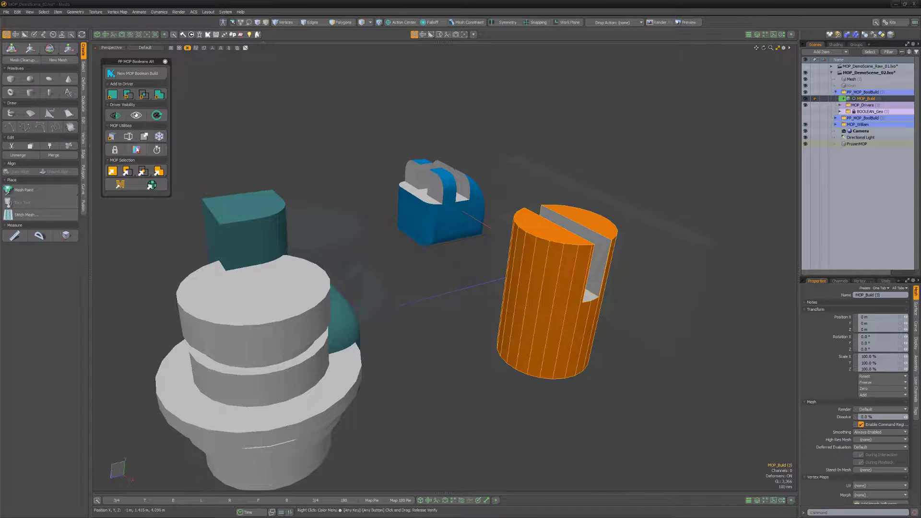
Step: Move the orange cylinder's cutter box MOP_Sub (3) along Z to about 200 mm
click(136, 150)
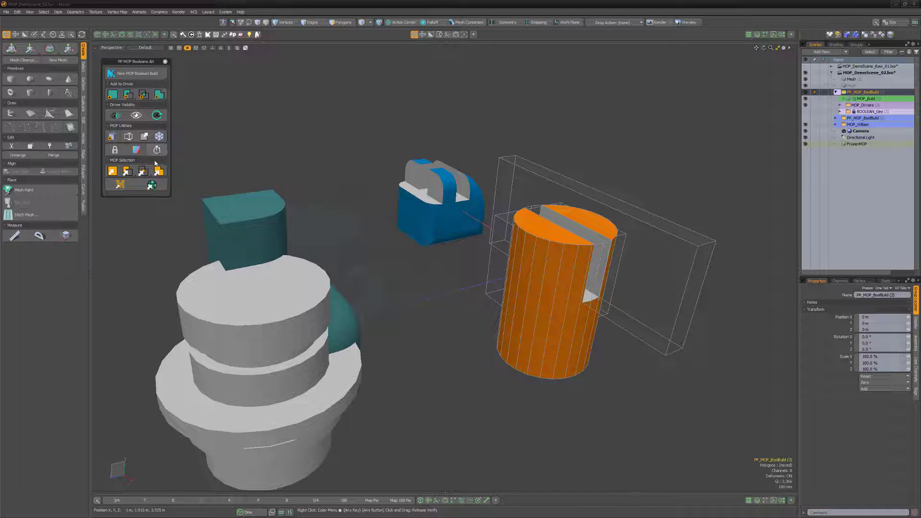
click(702, 247)
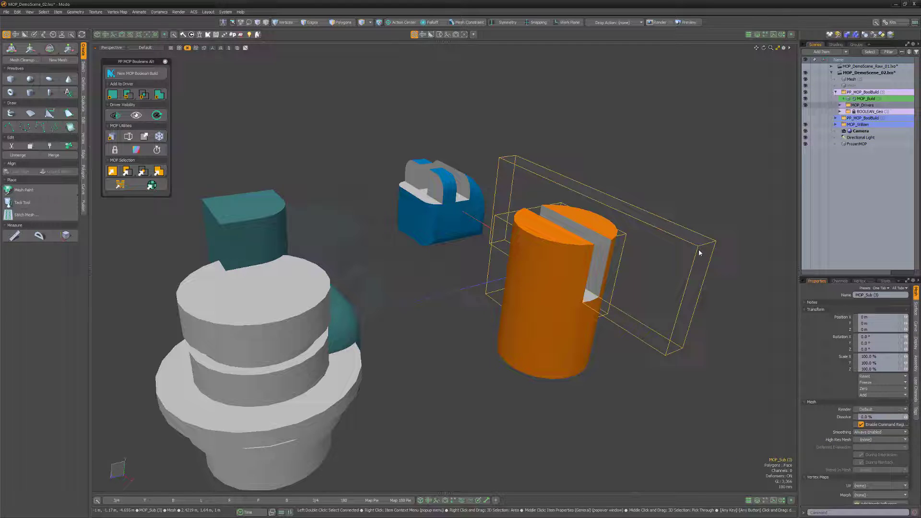
key(w)
mouse_move(524, 275)
mouse_down()
mouse_move(504, 272)
mouse_move(530, 271)
mouse_move(519, 274)
mouse_up()
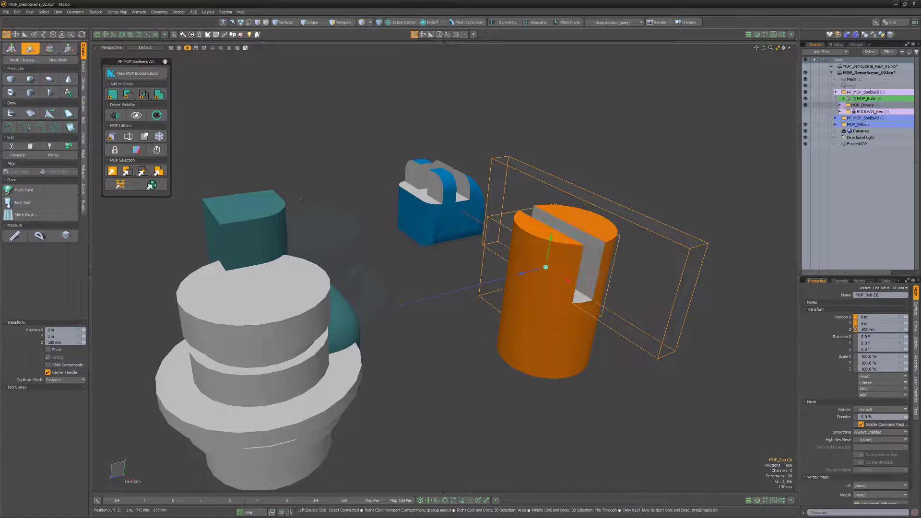
Step: Expand MOP_Drivers and select the base, subtract and intersect drivers in turn
click(840, 105)
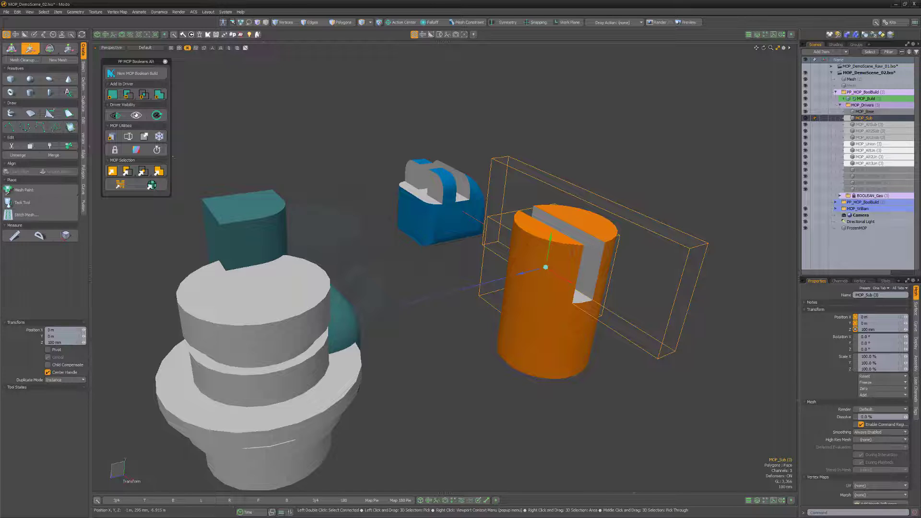
click(111, 172)
click(127, 172)
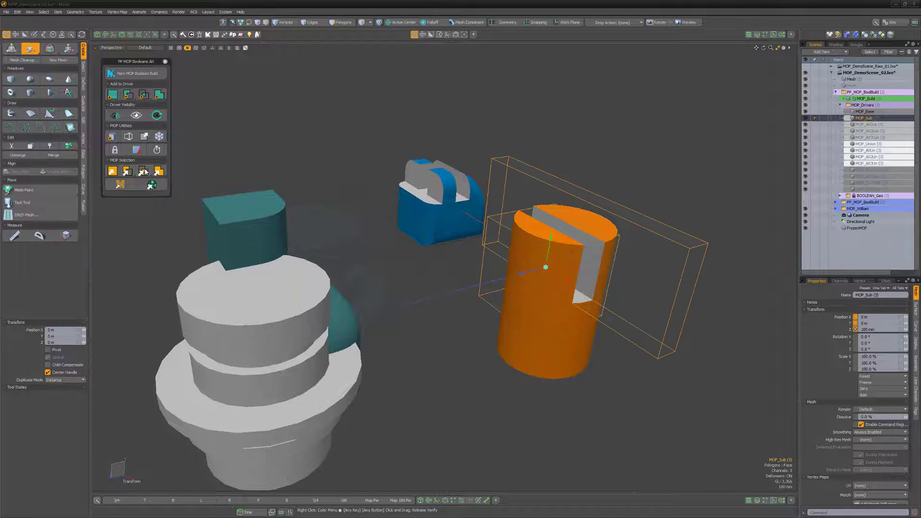
click(143, 172)
click(144, 172)
click(144, 172)
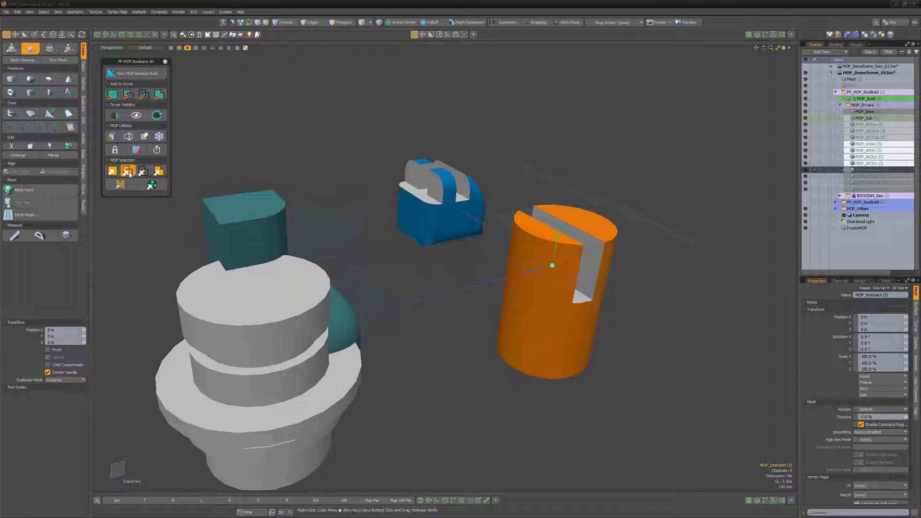
Step: Reselect the subtract and MOP_Base drivers, then select the orange MOP_Build
click(129, 175)
click(113, 173)
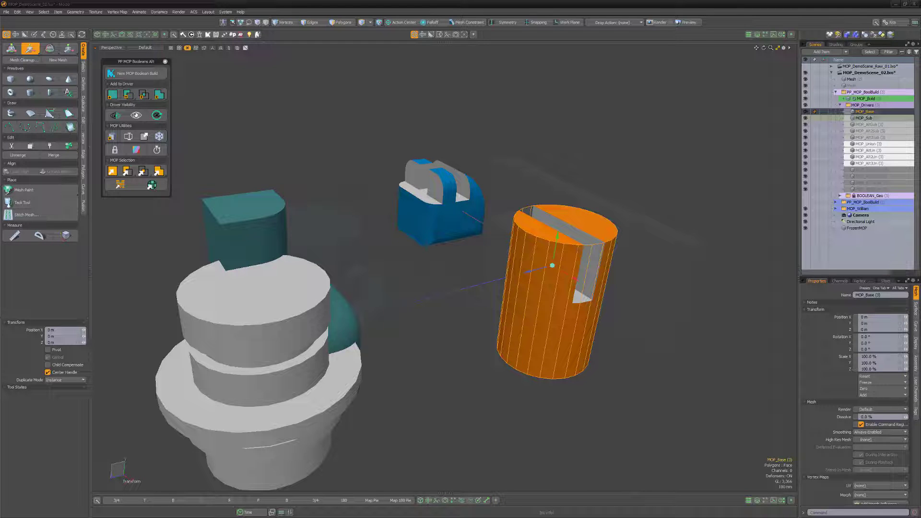
click(120, 188)
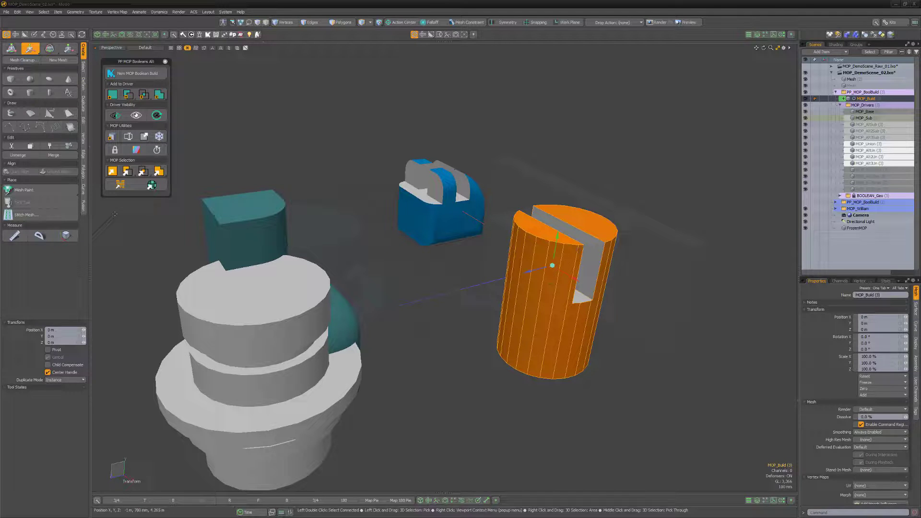
Step: Set the driver material's Diffuse Color to a purple-pink on the colour wheel
click(156, 188)
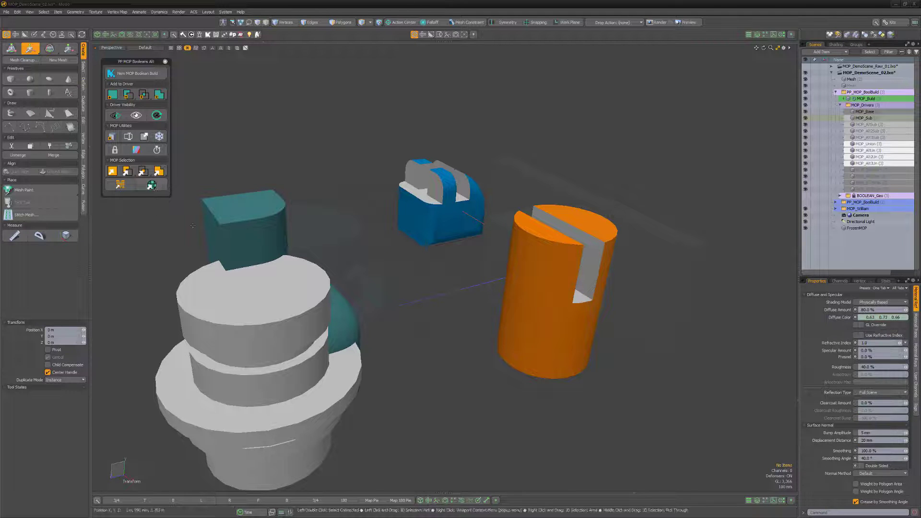
click(863, 321)
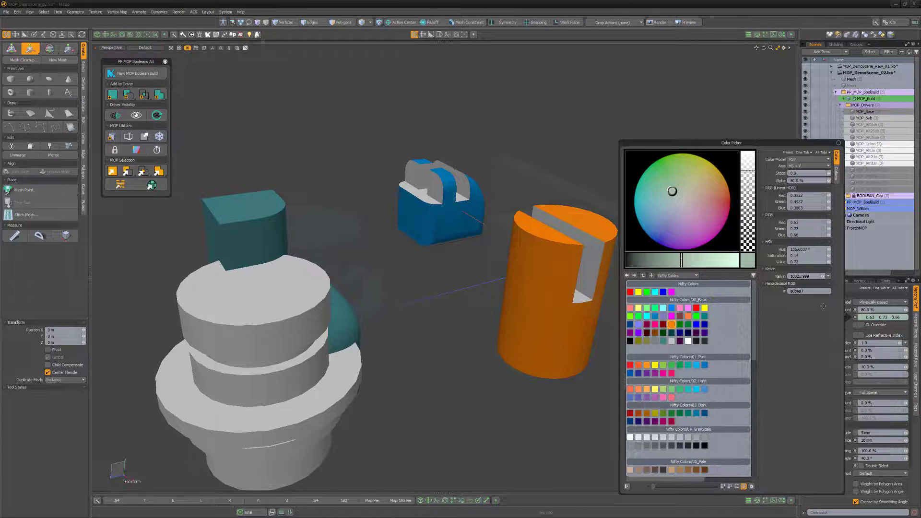
click(715, 206)
mouse_move(714, 206)
mouse_down()
mouse_move(658, 206)
mouse_move(649, 186)
mouse_move(702, 162)
mouse_move(721, 220)
mouse_move(701, 234)
mouse_up()
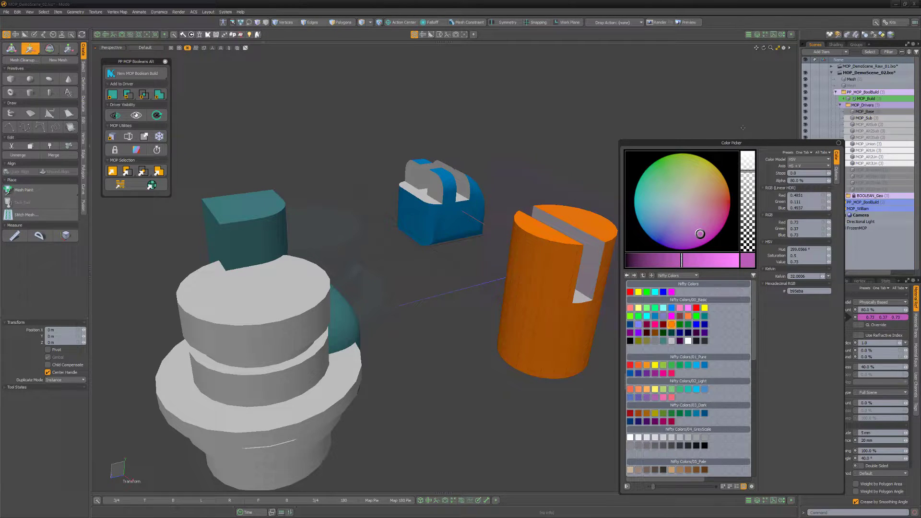